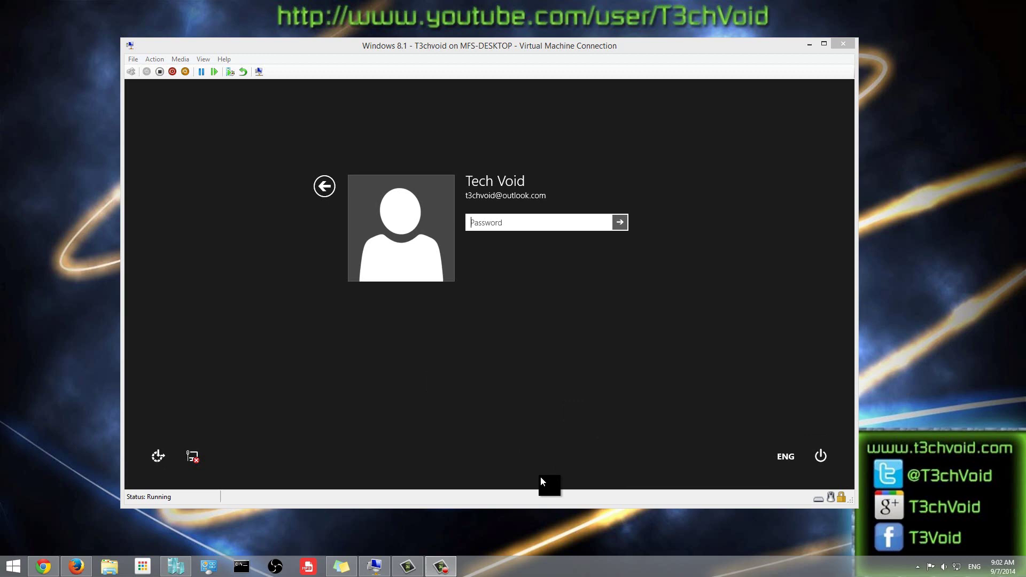
- Sign in with the account password and close the Reinstall Windows evaluation notice
left_click(546, 224)
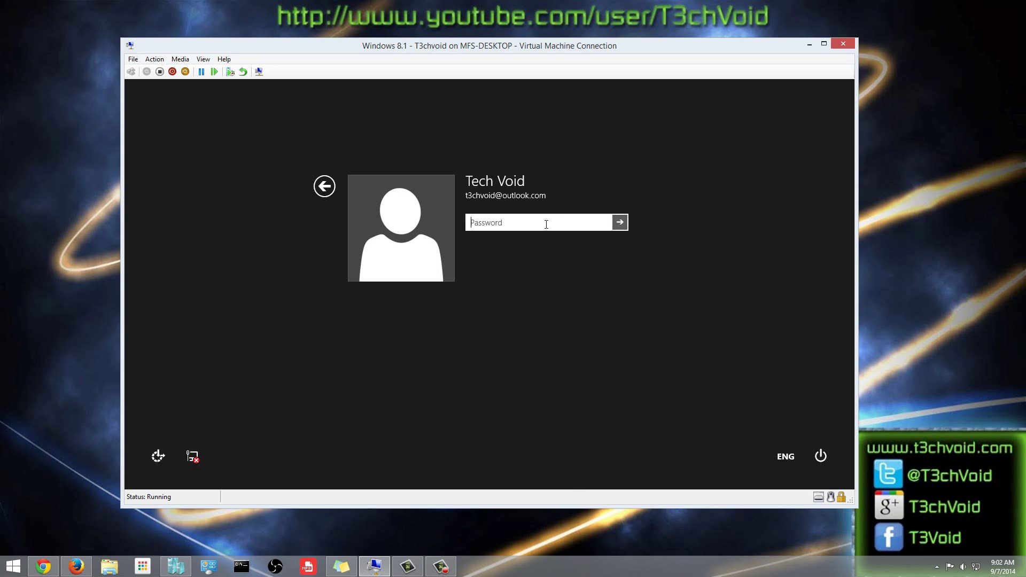
type("•••••••••••")
key("Return")
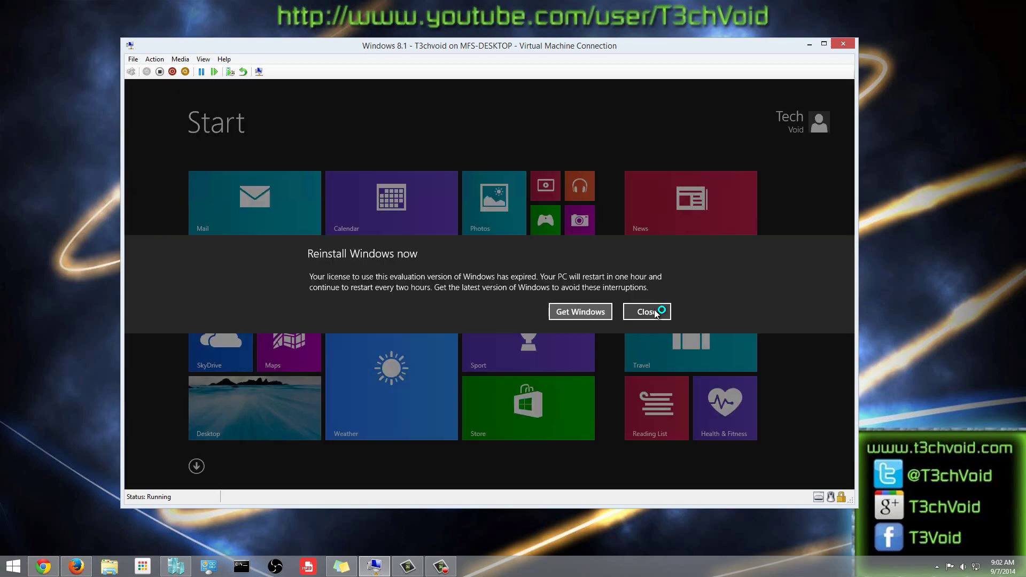
left_click(646, 312)
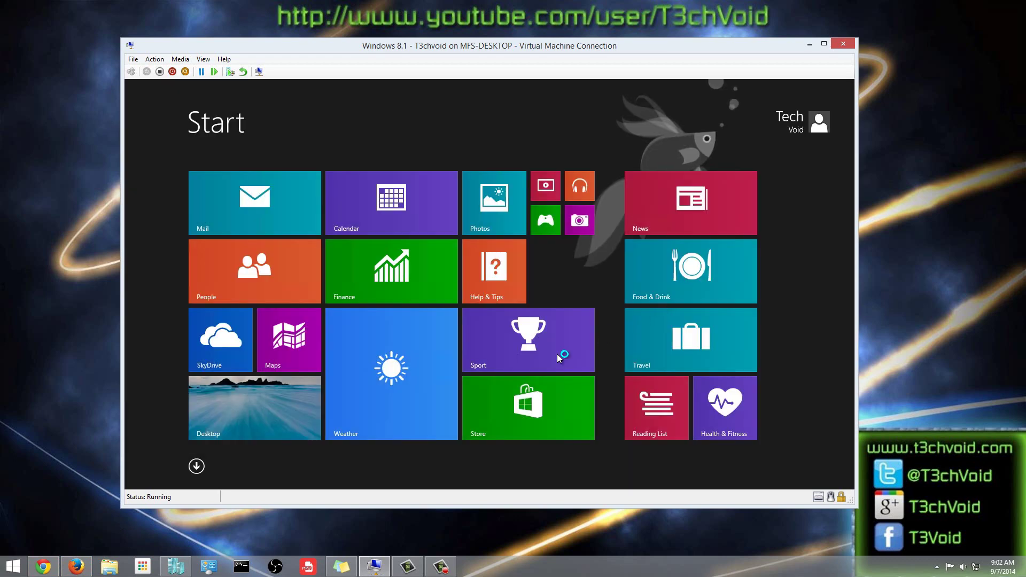
- Switch from the Start screen to the desktop, briefly reopening Start and escaping back
left_click(293, 412)
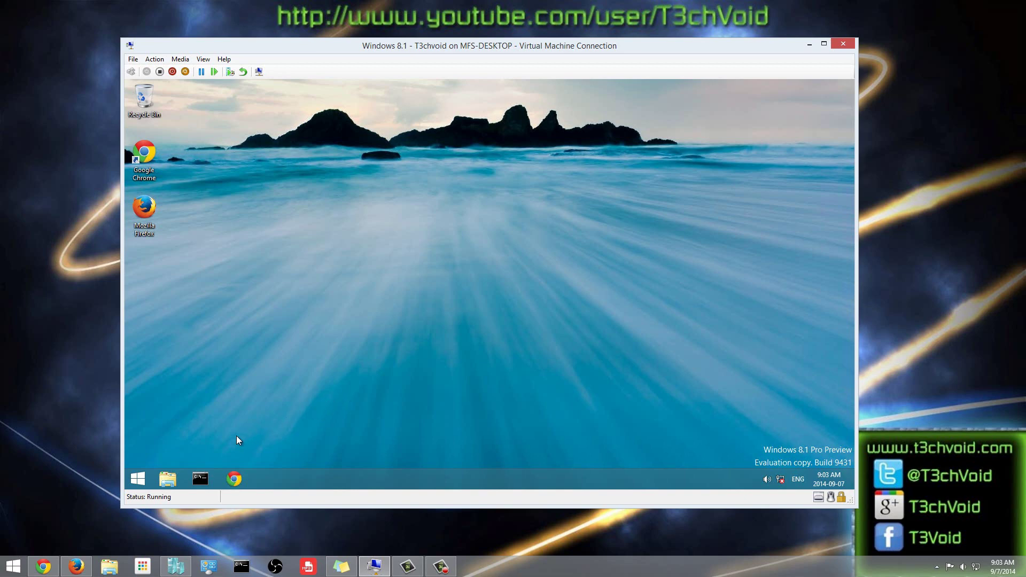
left_click(137, 477)
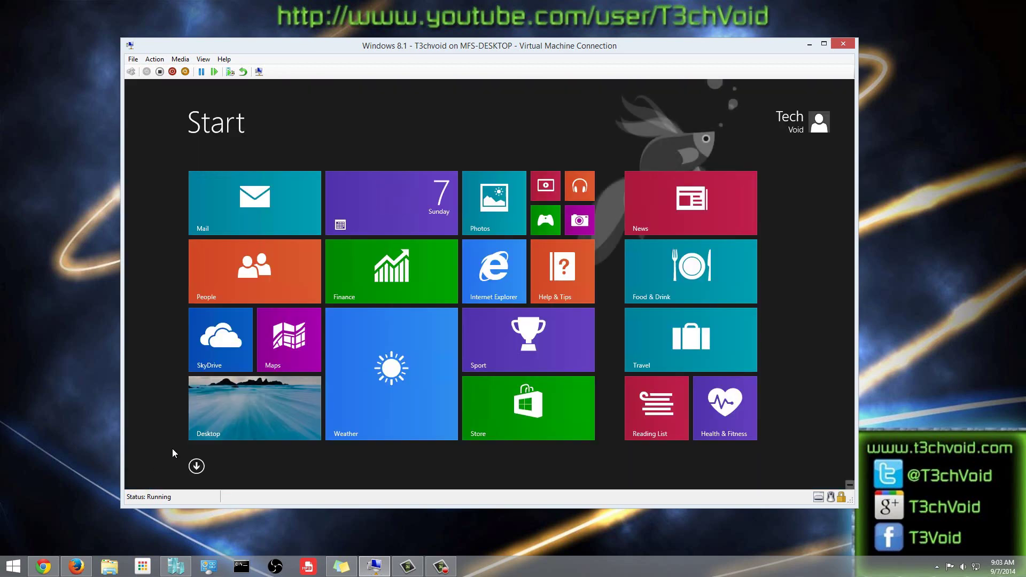
key("Escape")
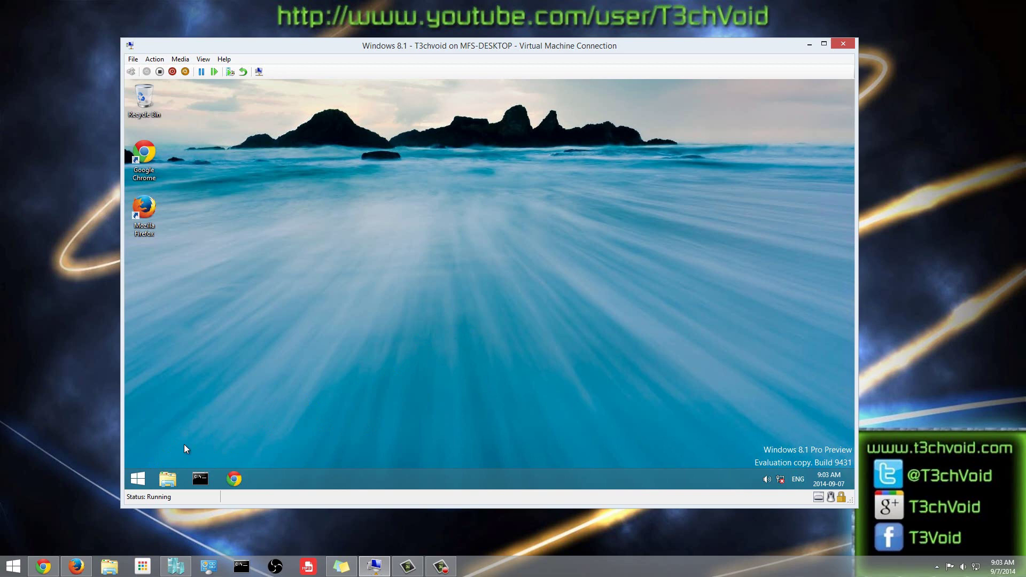
right_click(141, 479)
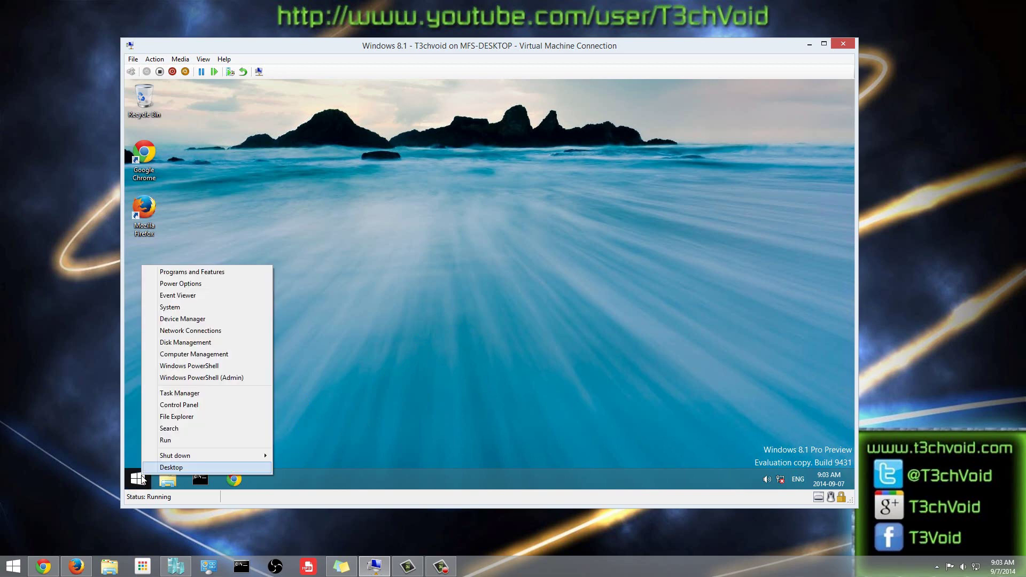
left_click(185, 405)
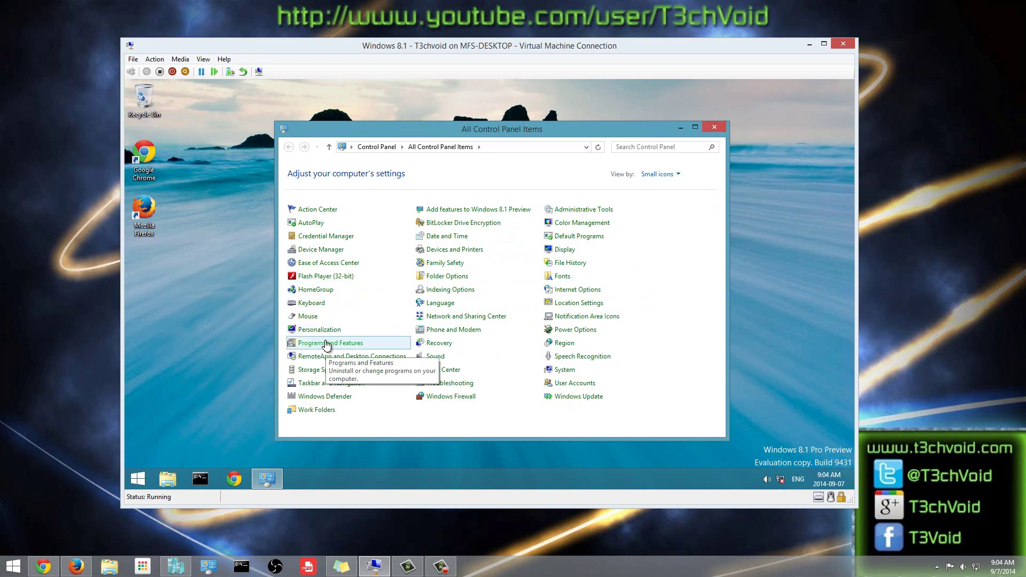
left_click(658, 174)
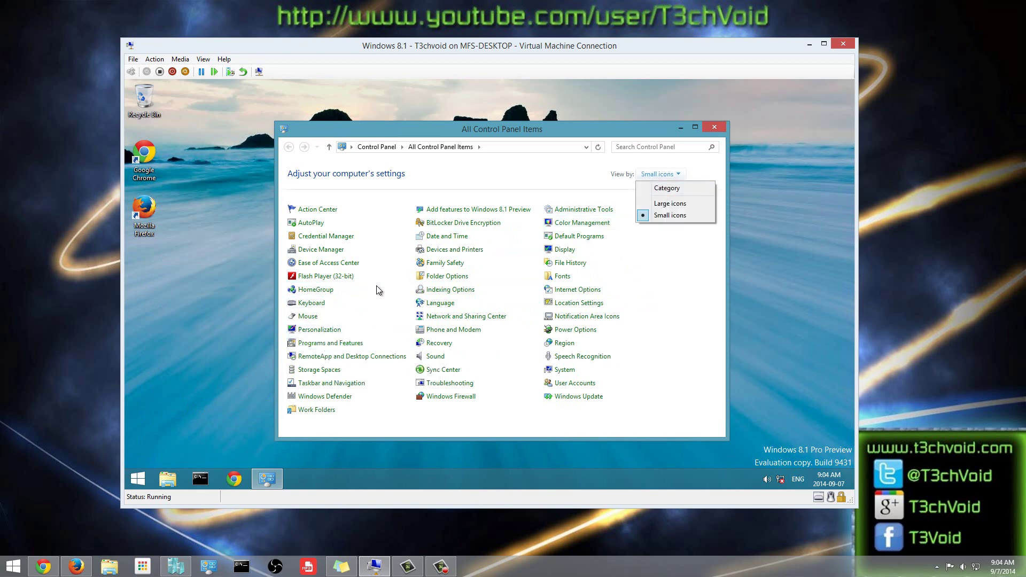
left_click(671, 188)
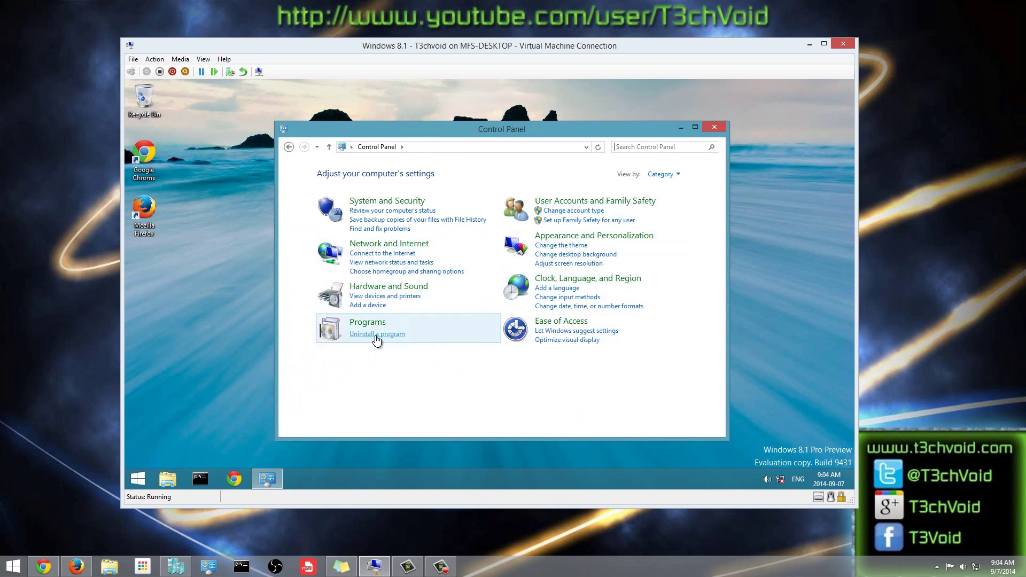
left_click(663, 174)
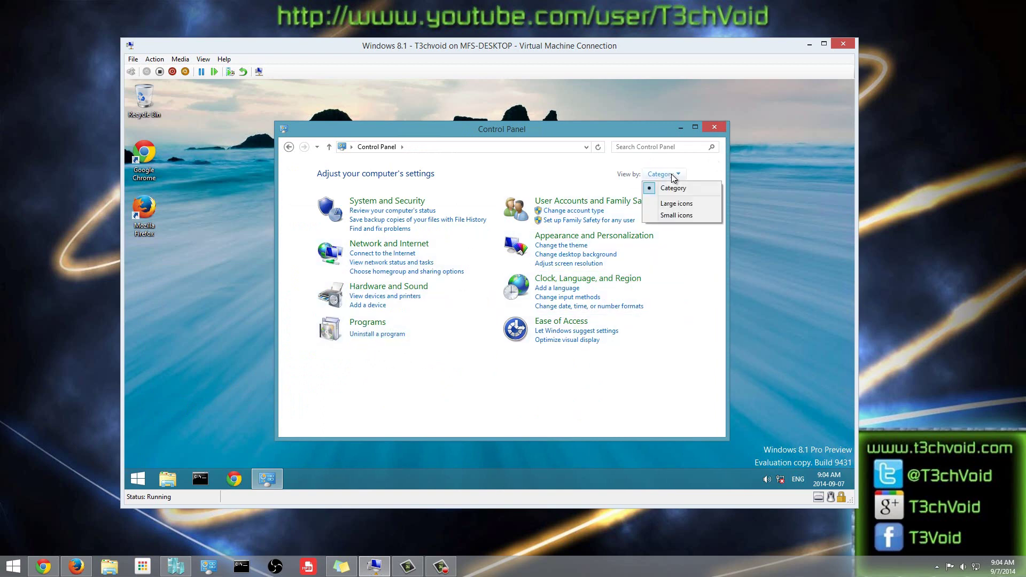
left_click(671, 216)
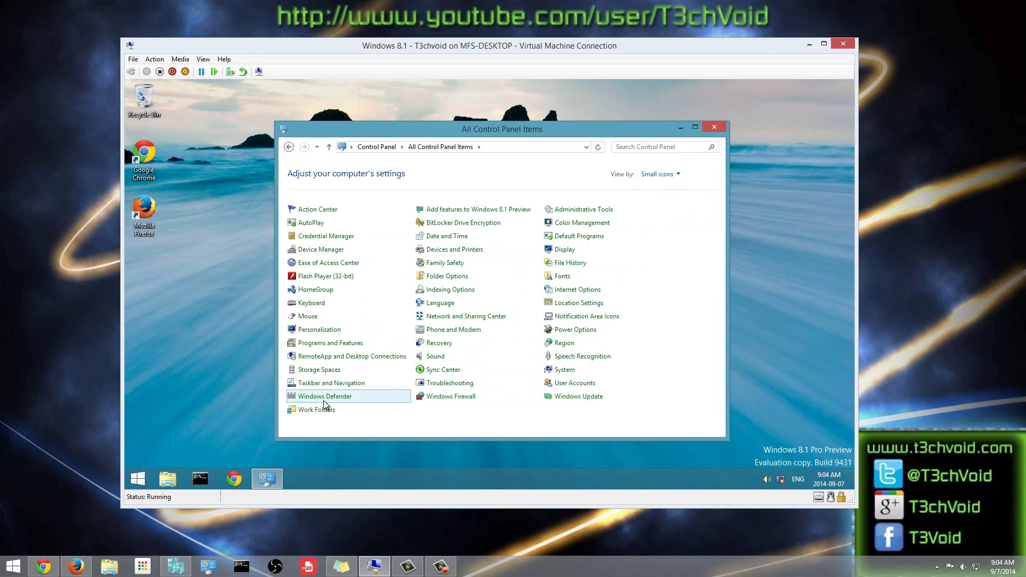
left_click(318, 345)
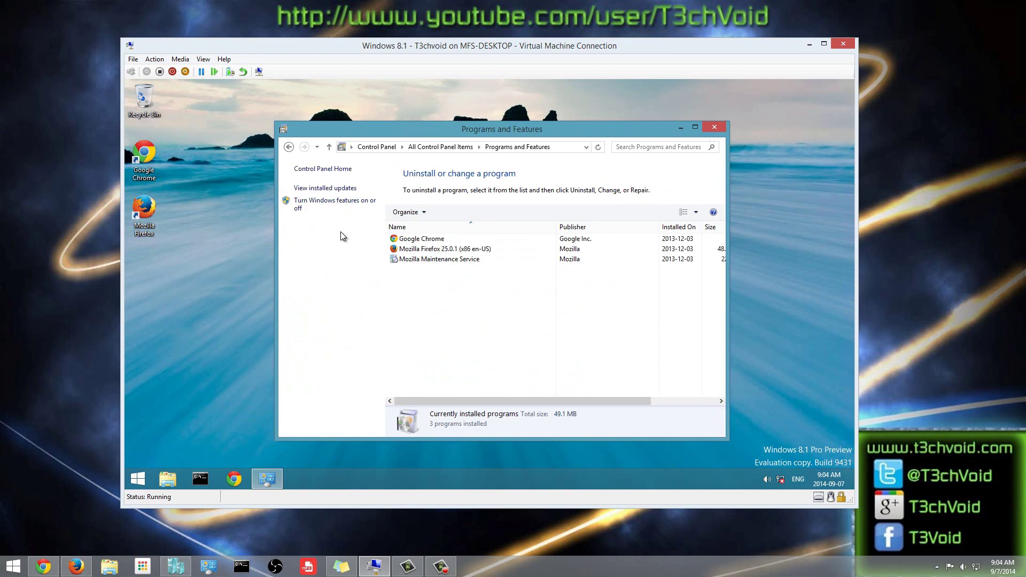
left_click(714, 130)
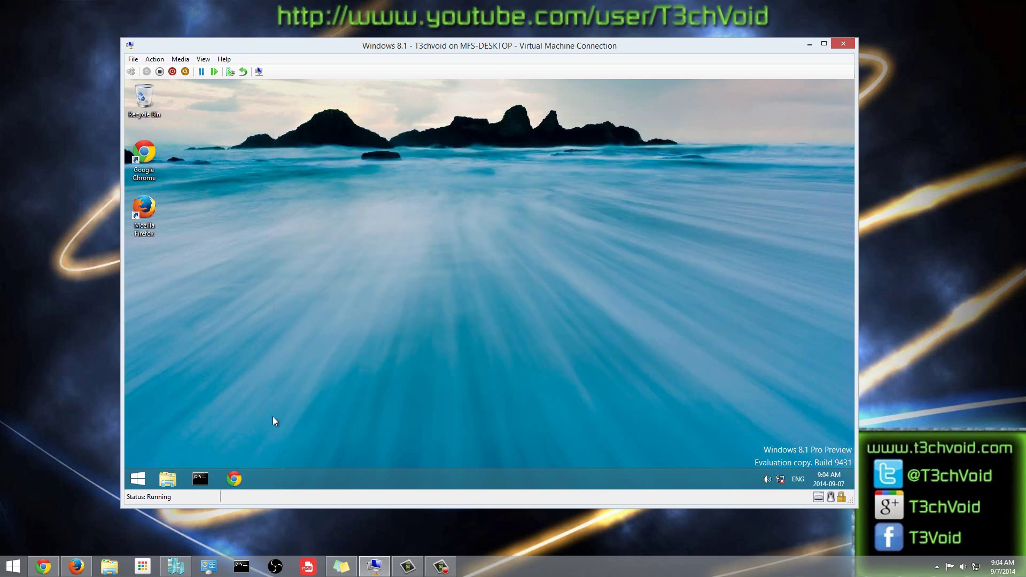
- Search Start for 'programs and', open Programs and Features, and nudge its window into place
left_click(138, 479)
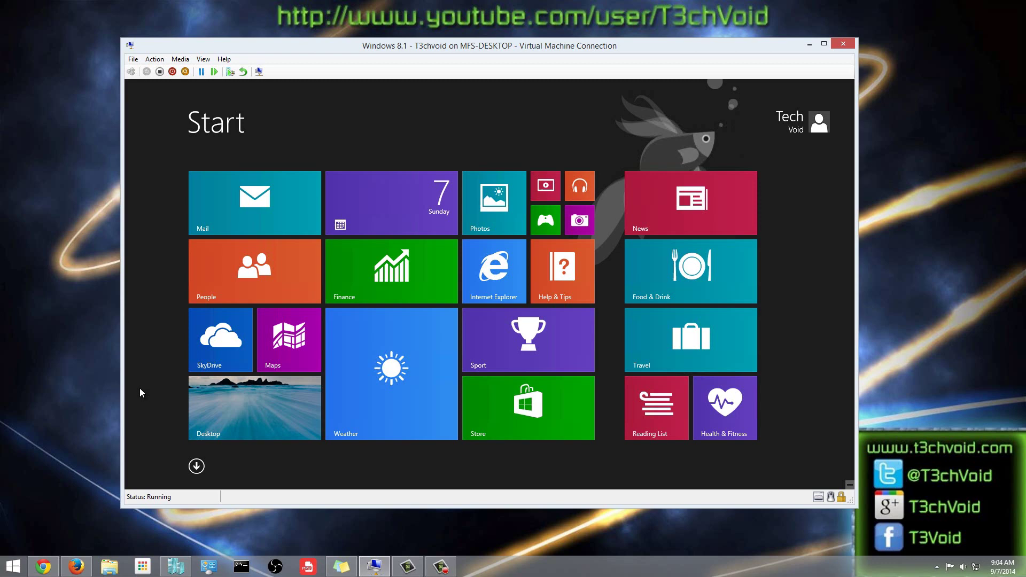
type("pror")
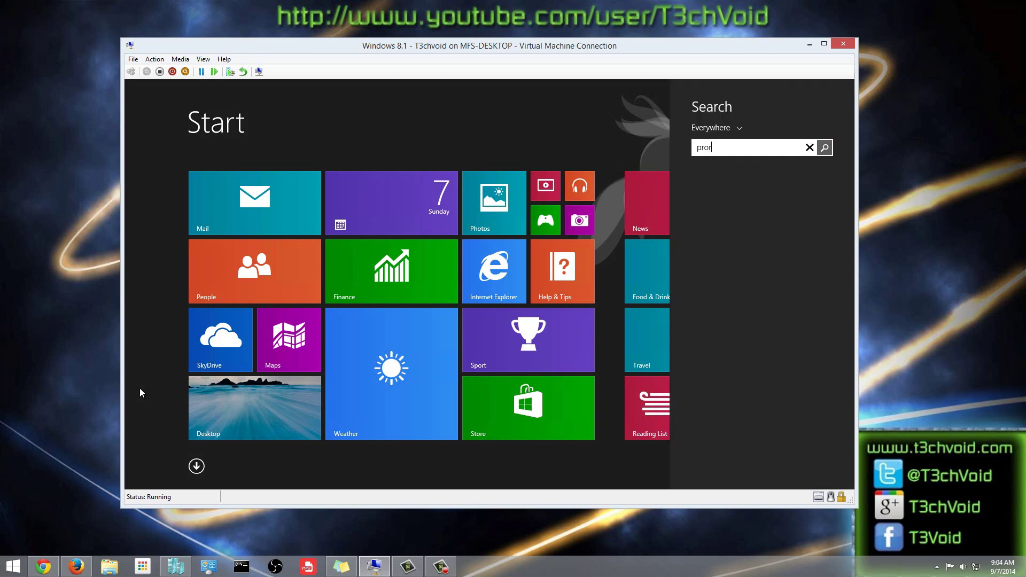
key("BackSpace")
type("grams")
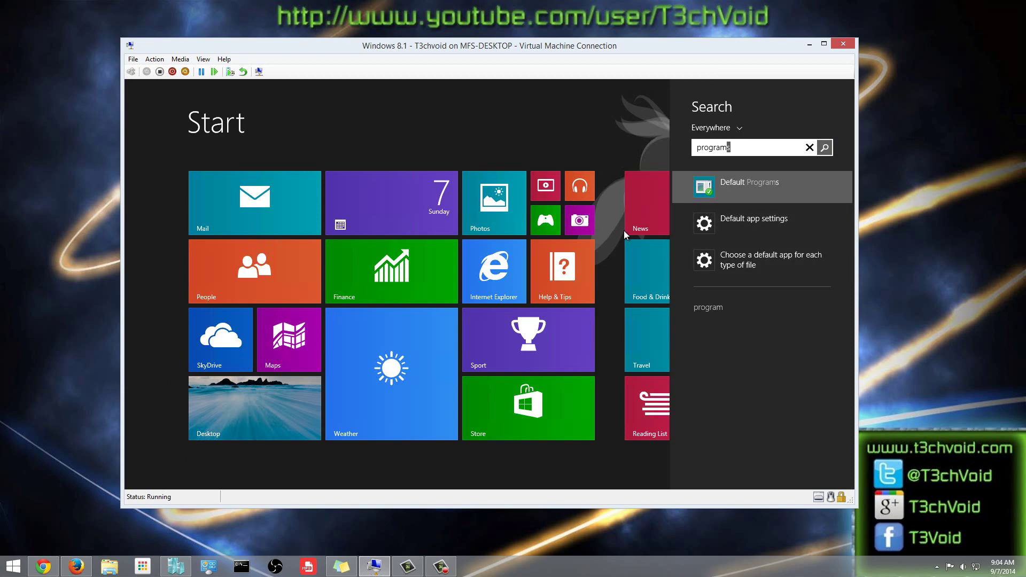
type("and")
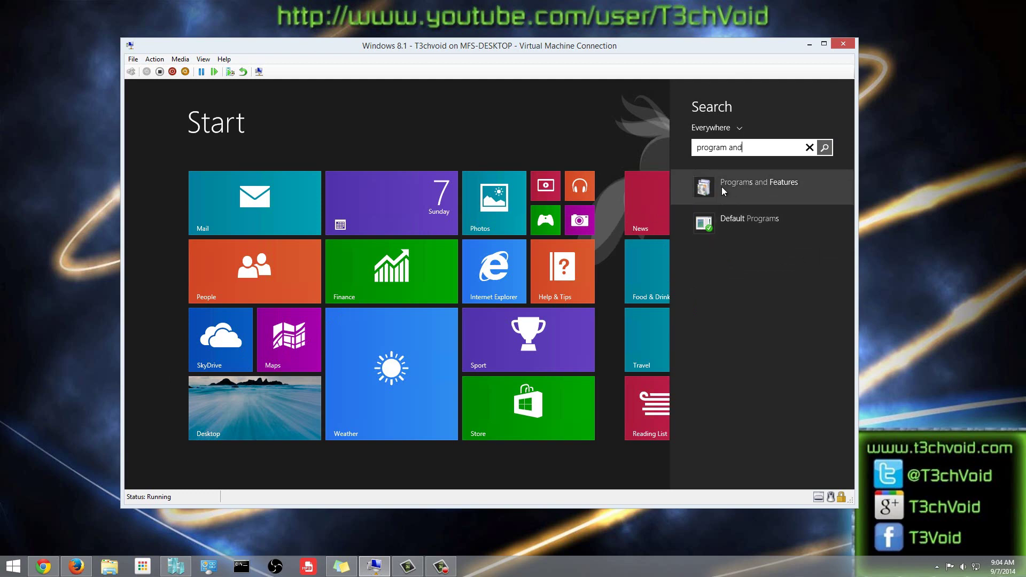
left_click(756, 190)
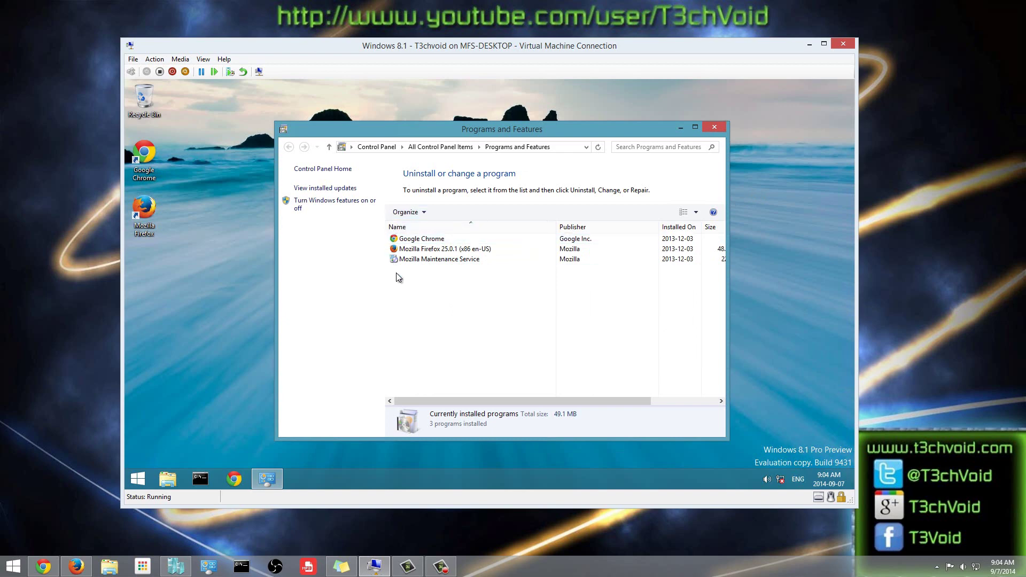
left_click_drag(525, 127, 519, 116)
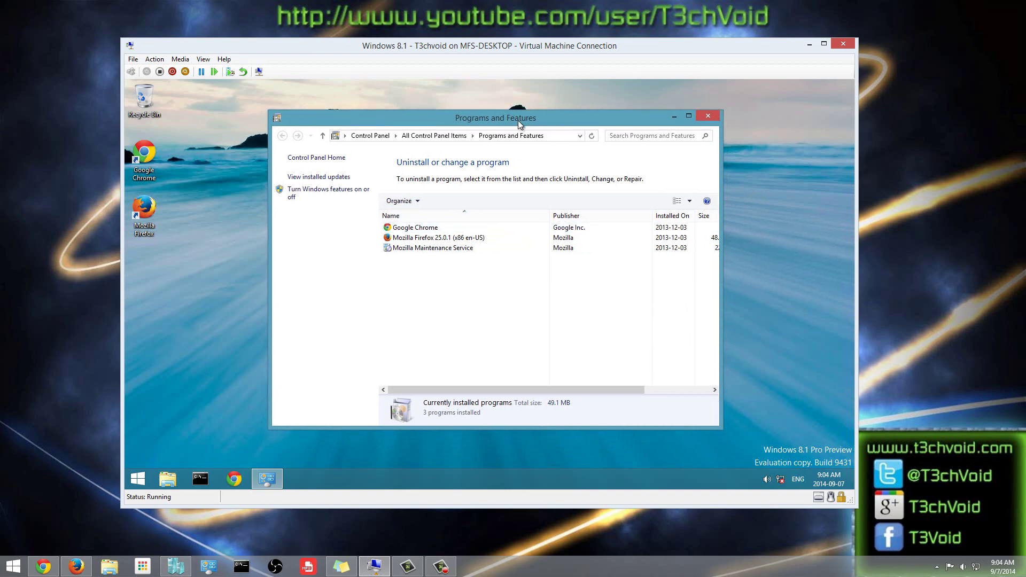
- Open 'Turn Windows features on or off' and scroll the list to Internet Explorer 11
left_click(328, 192)
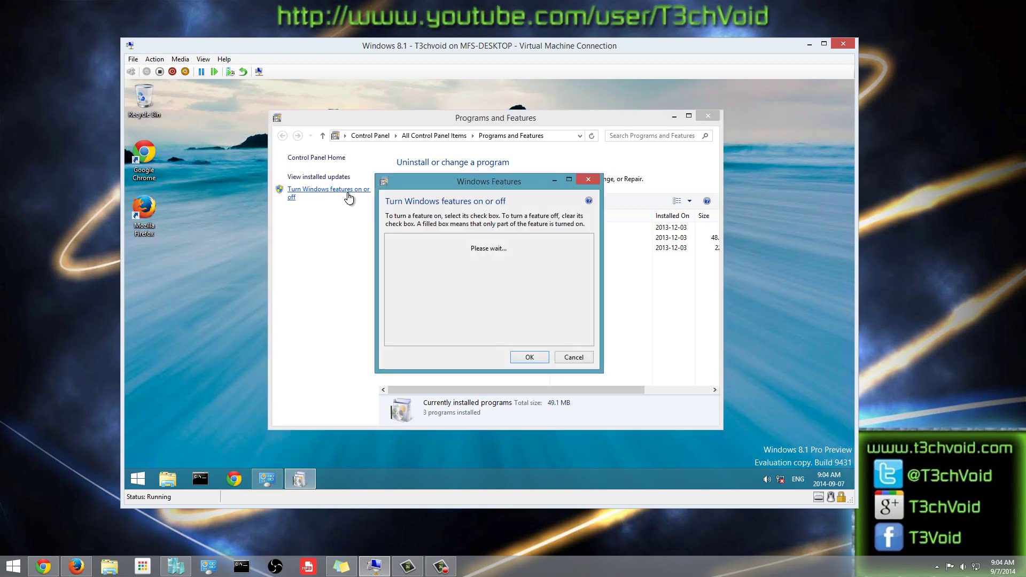
left_click_drag(488, 183, 494, 169)
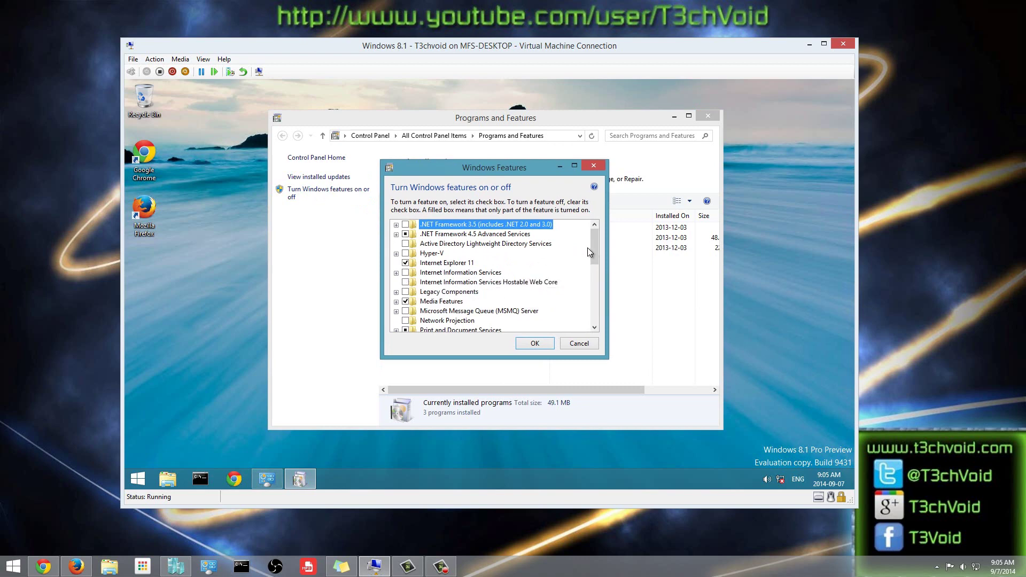
mouse_move(594, 250)
left_mouse_down()
mouse_move(594, 319)
mouse_move(584, 246)
left_mouse_up()
left_click_drag(597, 260, 599, 266)
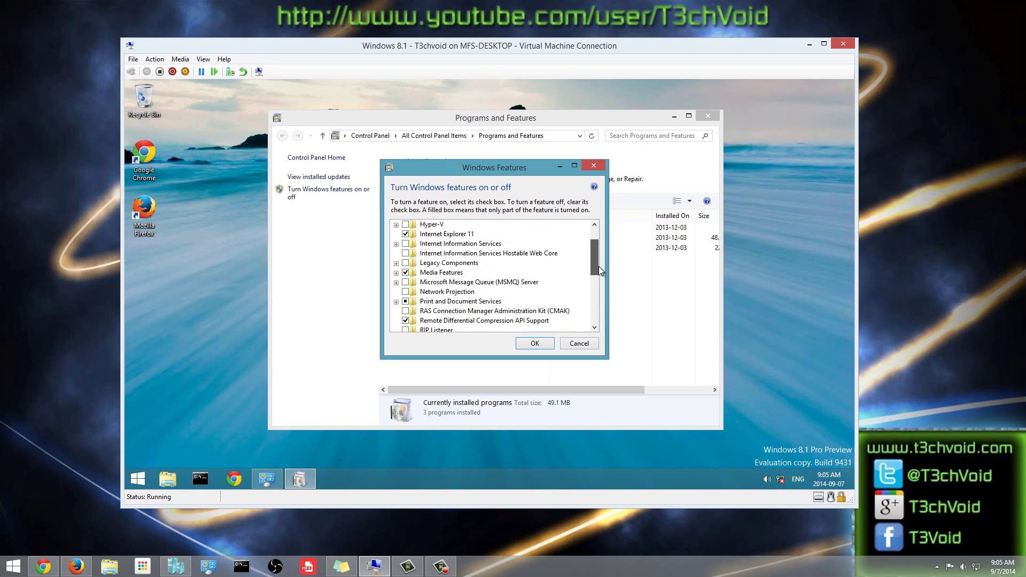
scroll(600, 262, "up", 1)
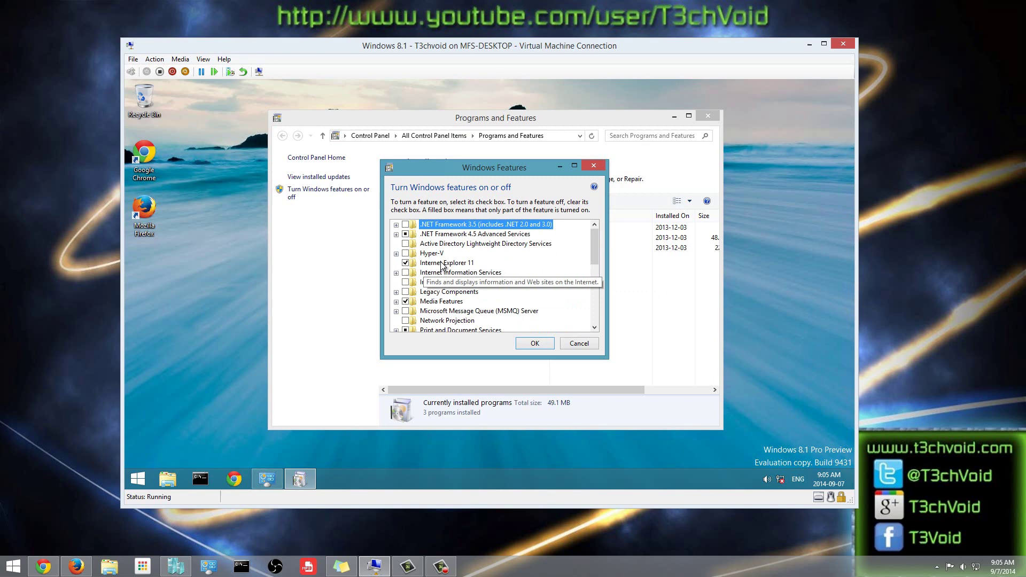
- Untick Internet Explorer 11 and accept the warning that other features may be affected
left_click(405, 263)
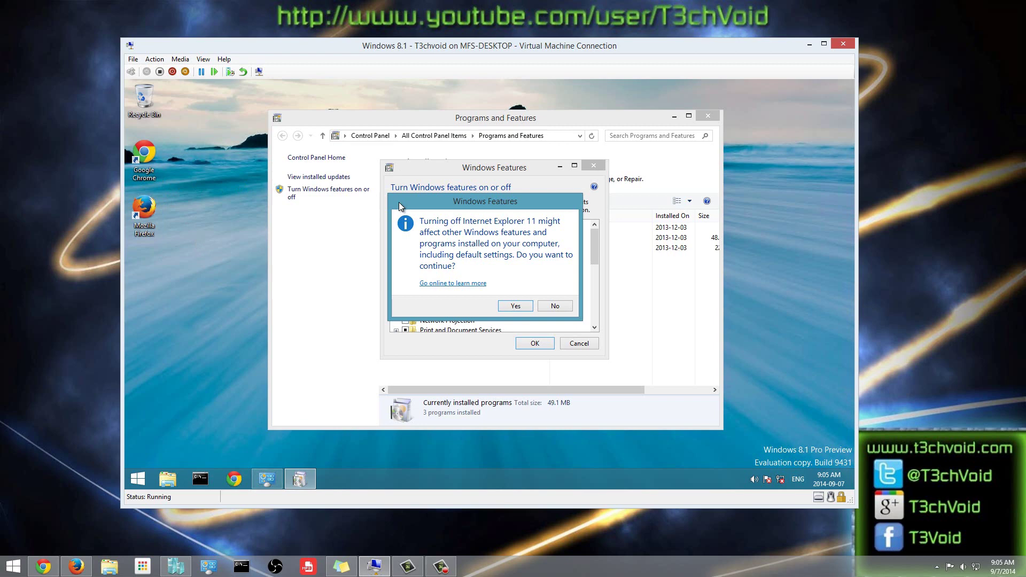
left_click(507, 310)
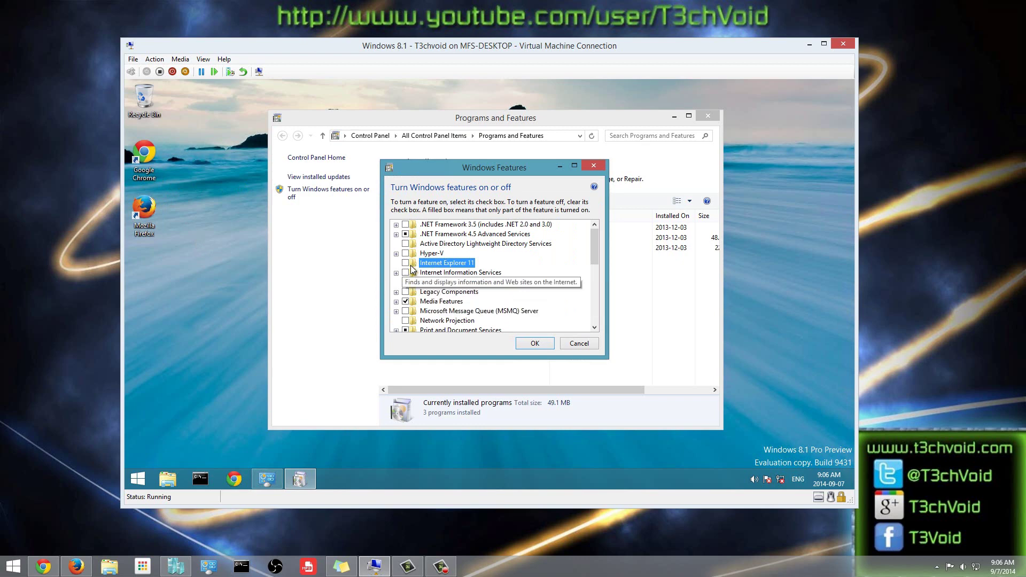
- Apply the Internet Explorer 11 removal and choose Restart now
left_click(534, 344)
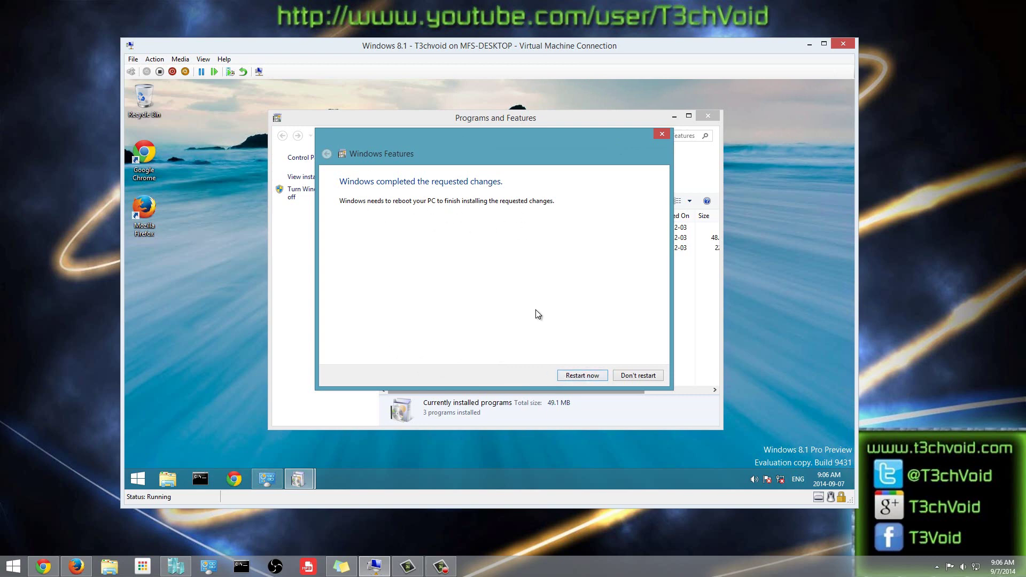
left_click(588, 377)
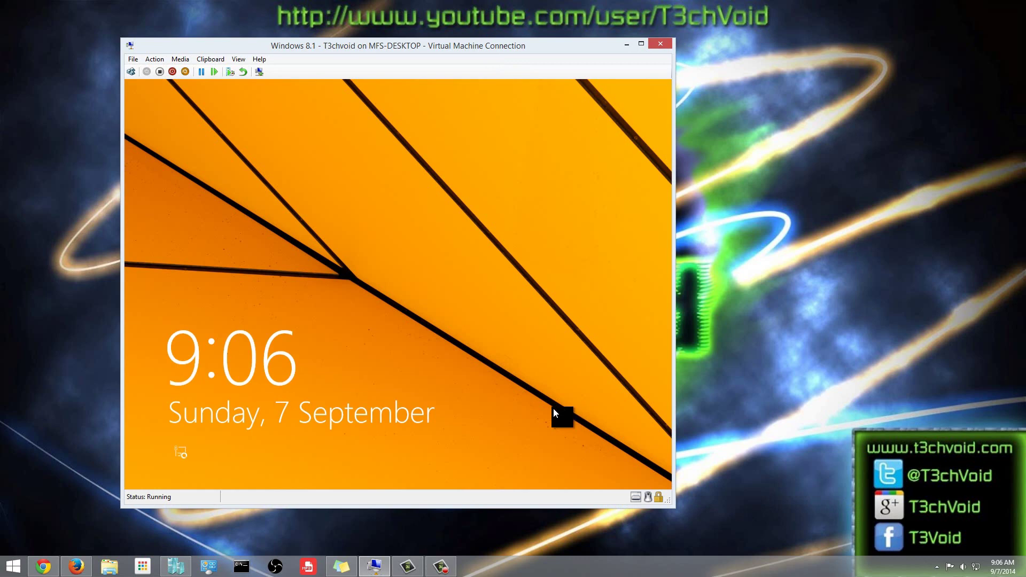
- Dismiss the lock screen after the restart and wait for feature configuration to reach 100%
left_click(376, 259)
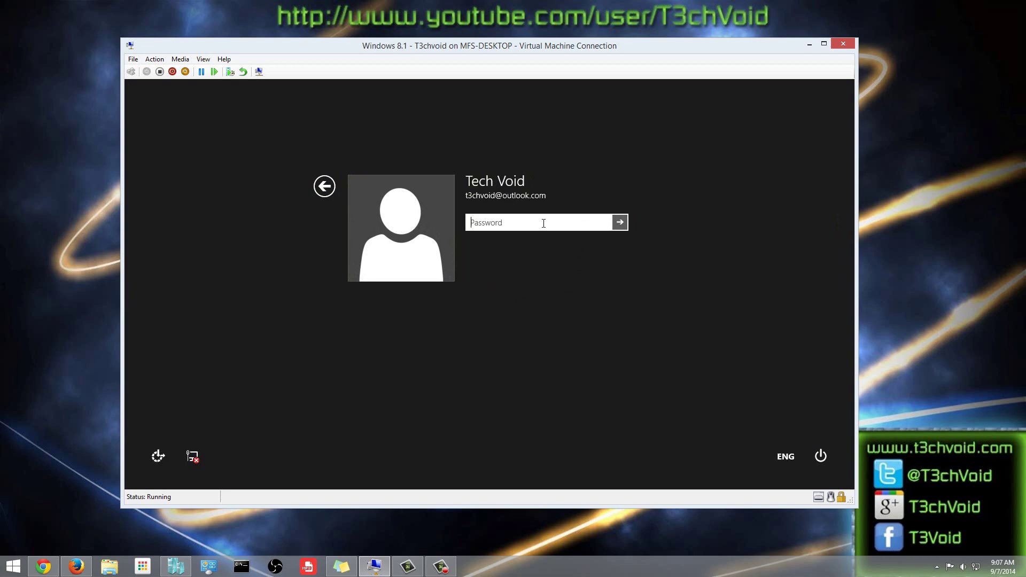
- Sign back in by entering the account password
type("••••••••••••")
key("Return")
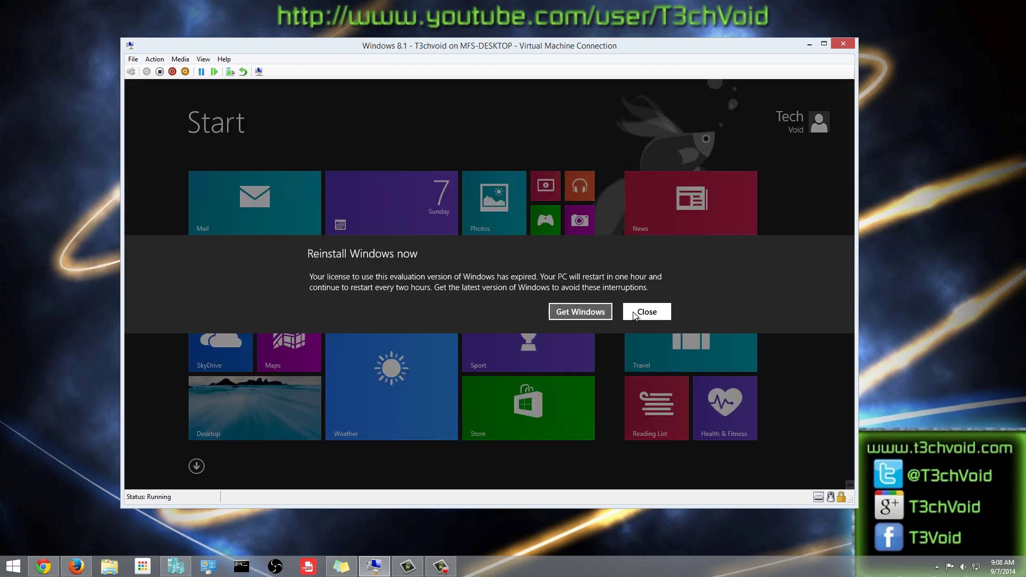
- Close the expired-evaluation notice and search the Start screen for 'internet explorer'
left_click(644, 312)
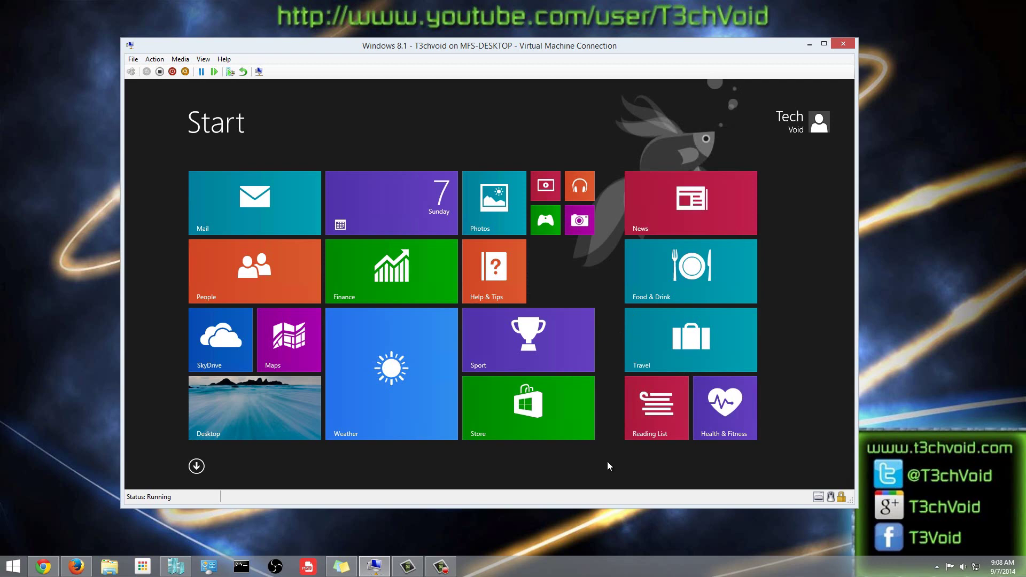
type("internet")
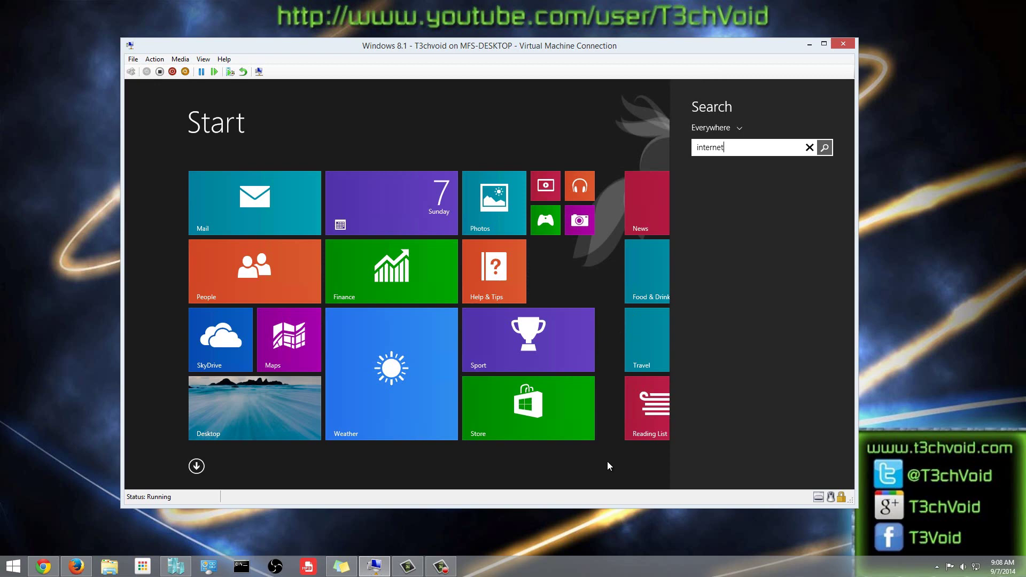
type(" explorer")
- Close the search, browse the Apps by name list to confirm Internet Explorer is gone, then return to tiles
left_click(588, 270)
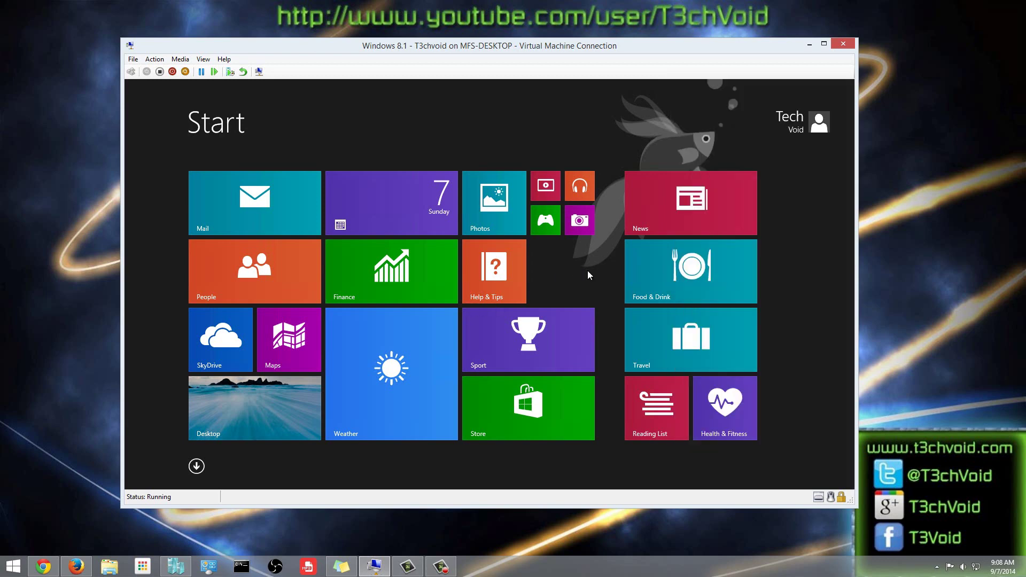
left_click(196, 466)
scroll(488, 341, "down", 4)
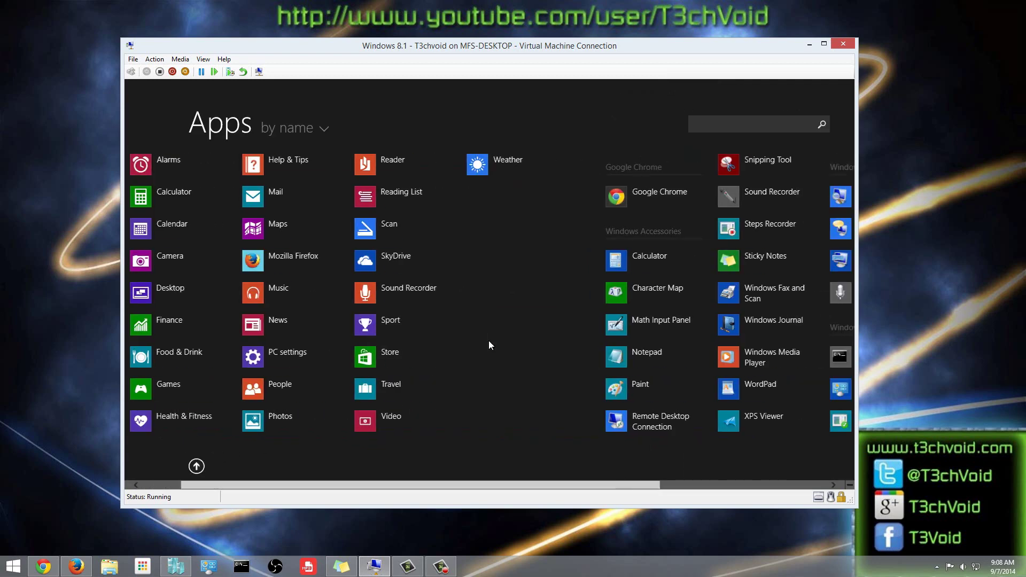
scroll(489, 351, "down", 2)
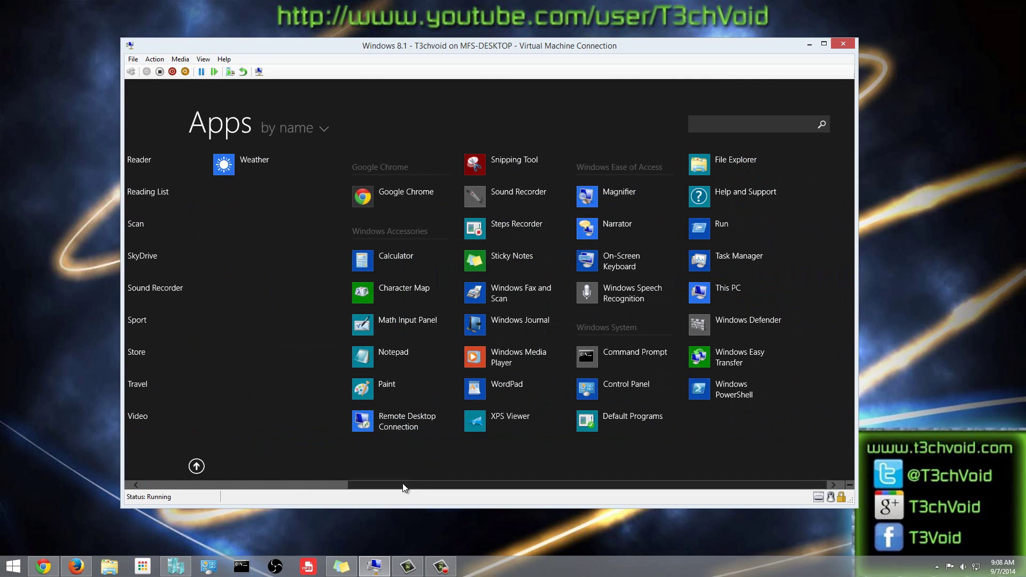
left_click_drag(403, 487, 123, 496)
left_click(196, 466)
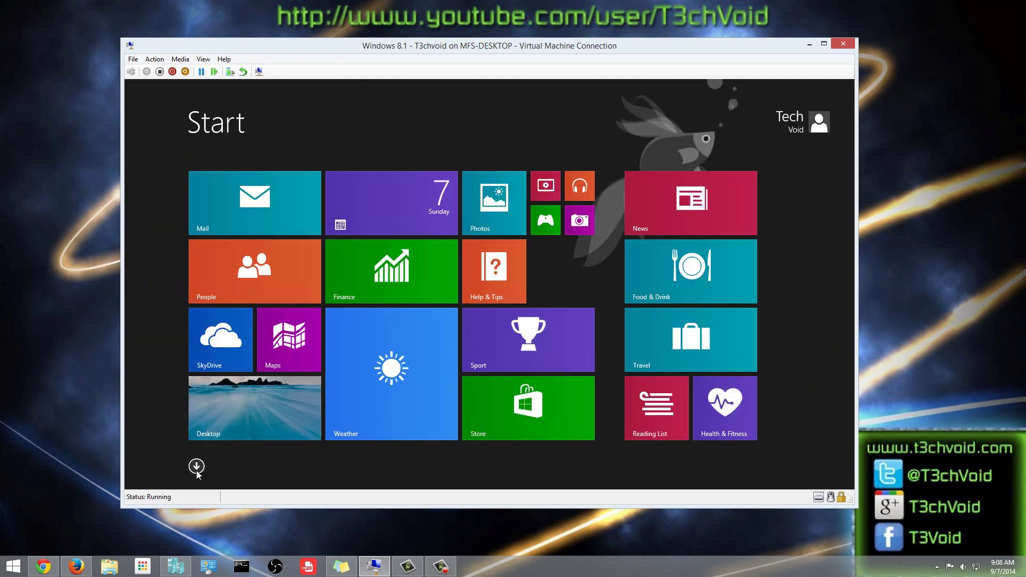
- Switch from the Start screen to the desktop using the Desktop tile
left_click(268, 429)
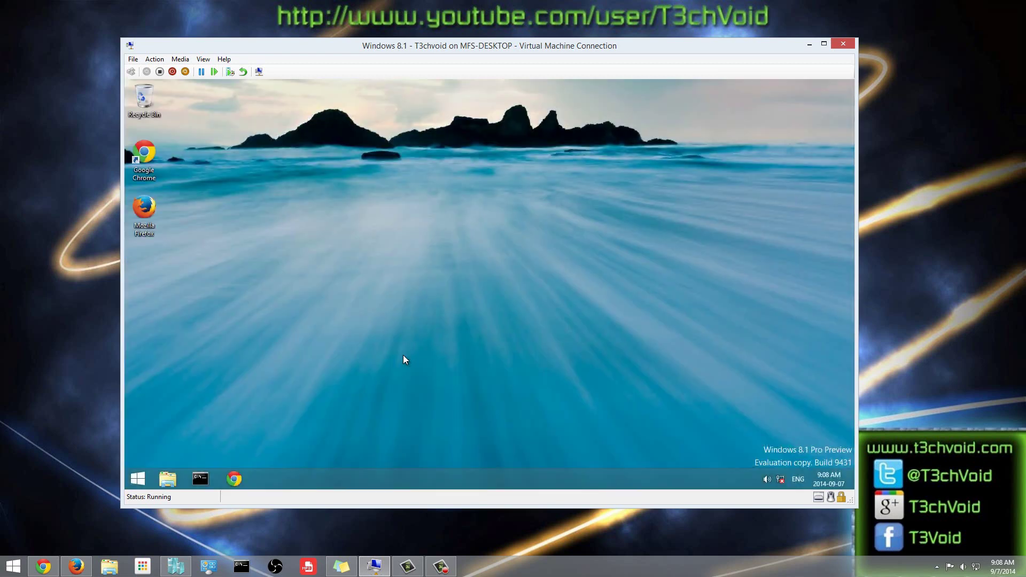